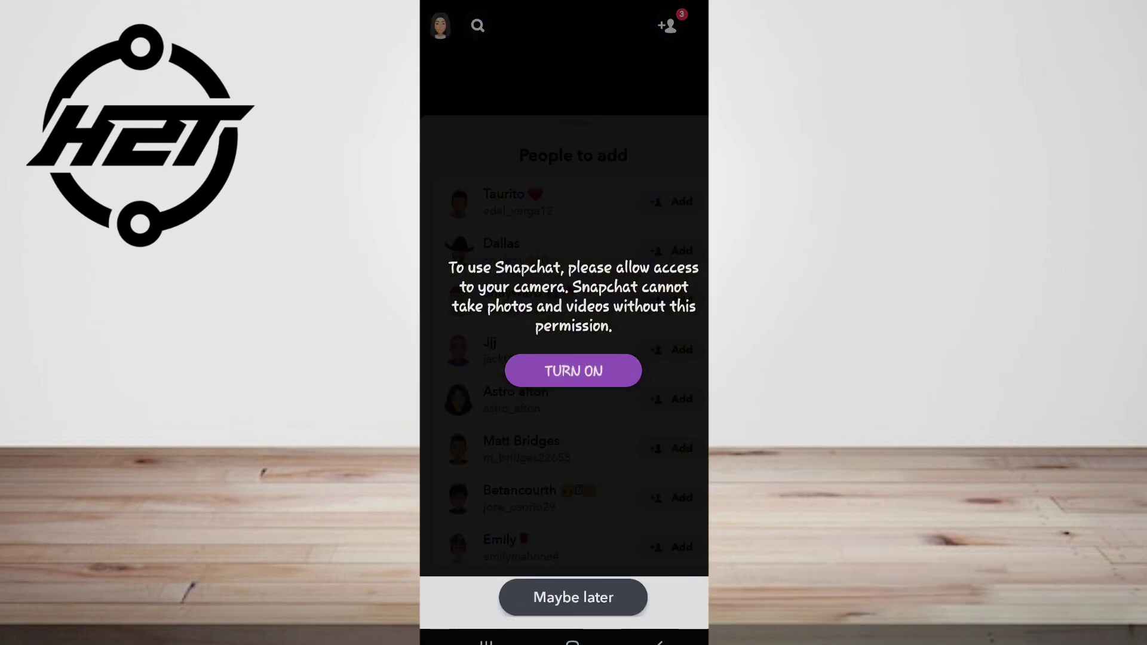
- Give Snapchat camera access while using the app and microphone access only this time
click(622, 363)
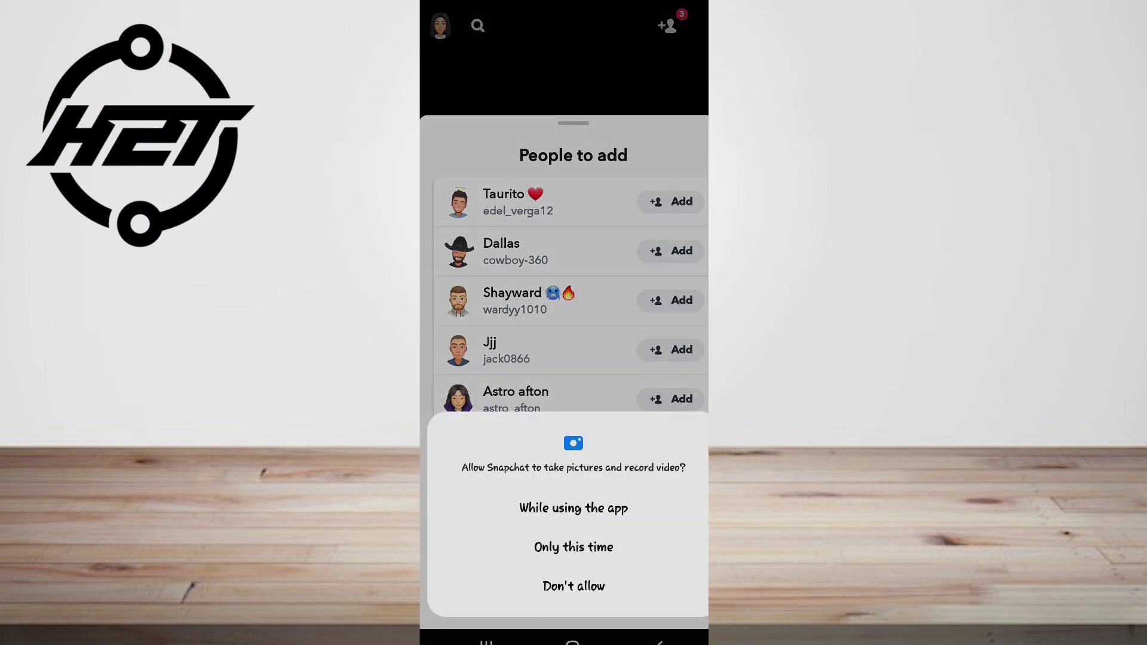
click(592, 549)
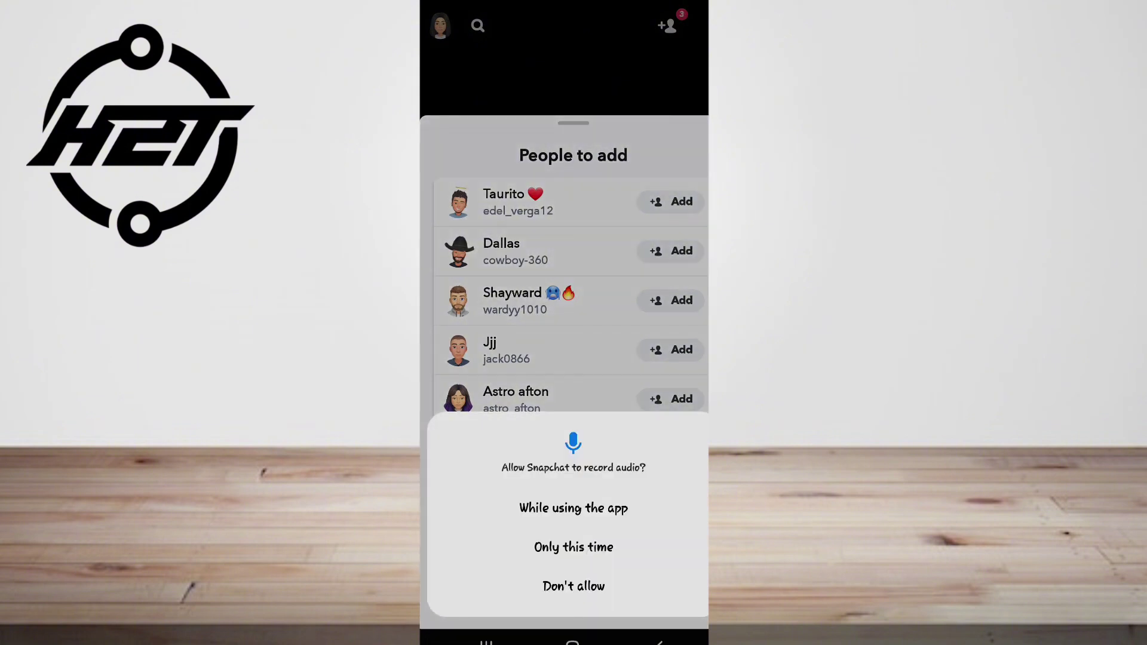
click(595, 550)
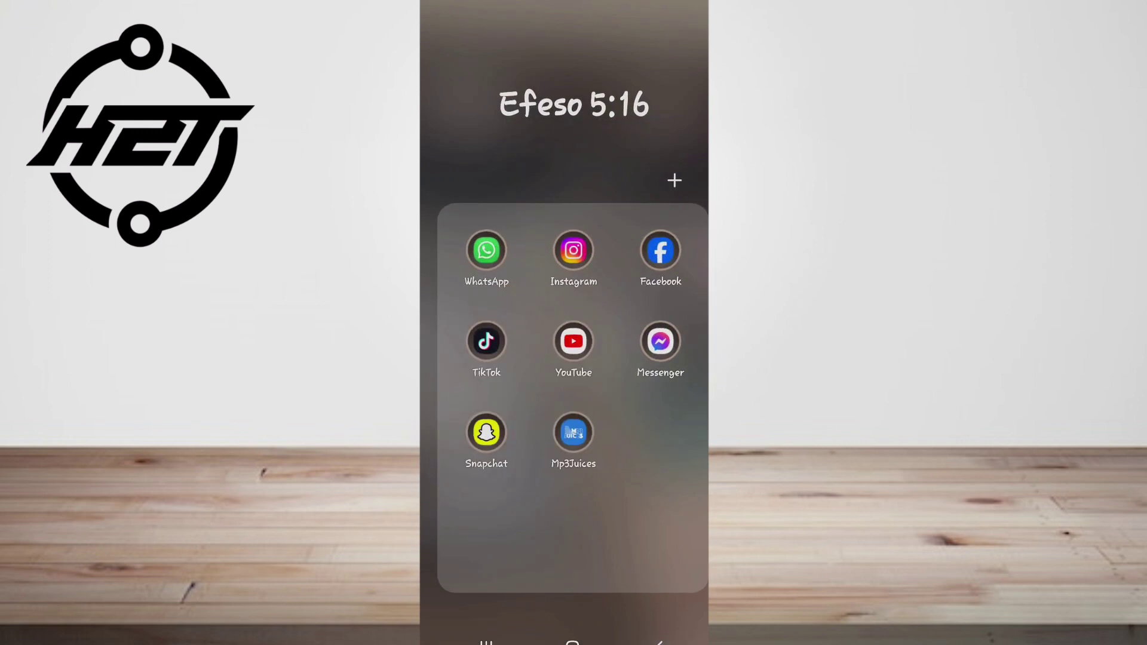
- Open Google Play Store from the app drawer
click(571, 641)
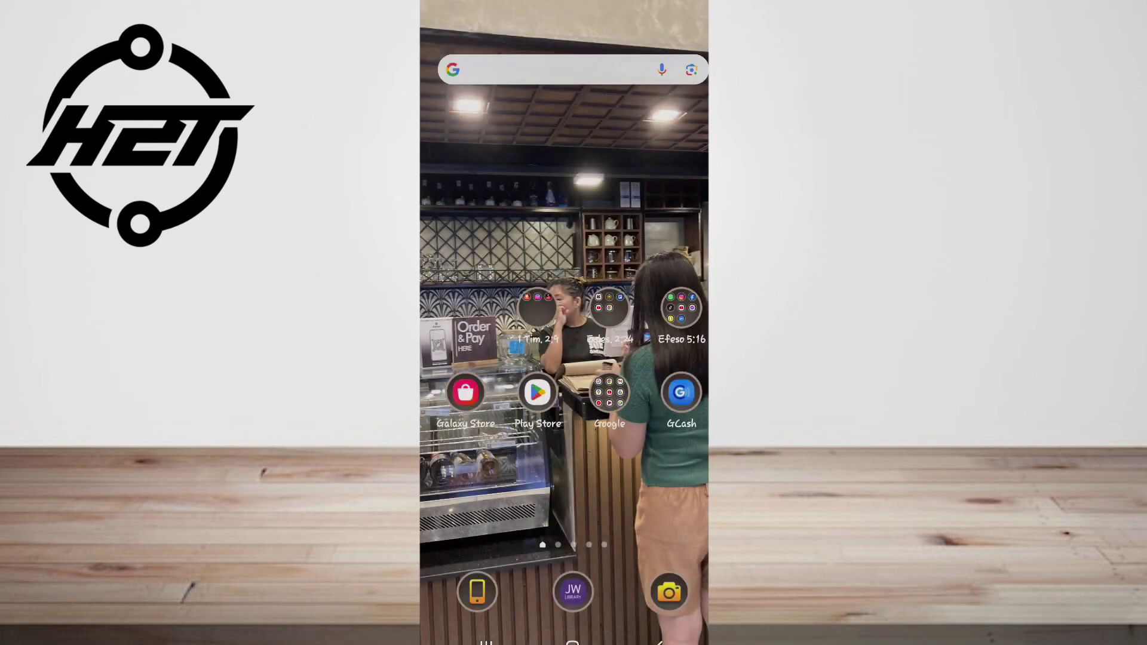
drag(564, 466, 564, 179)
click(636, 101)
click(441, 27)
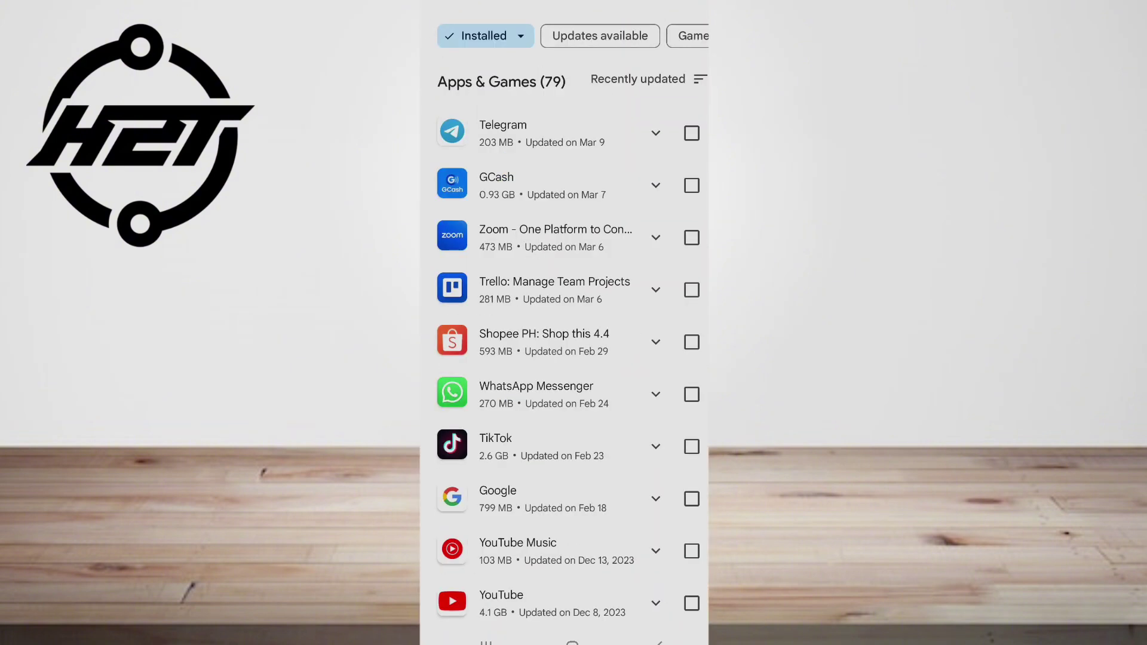
click(658, 642)
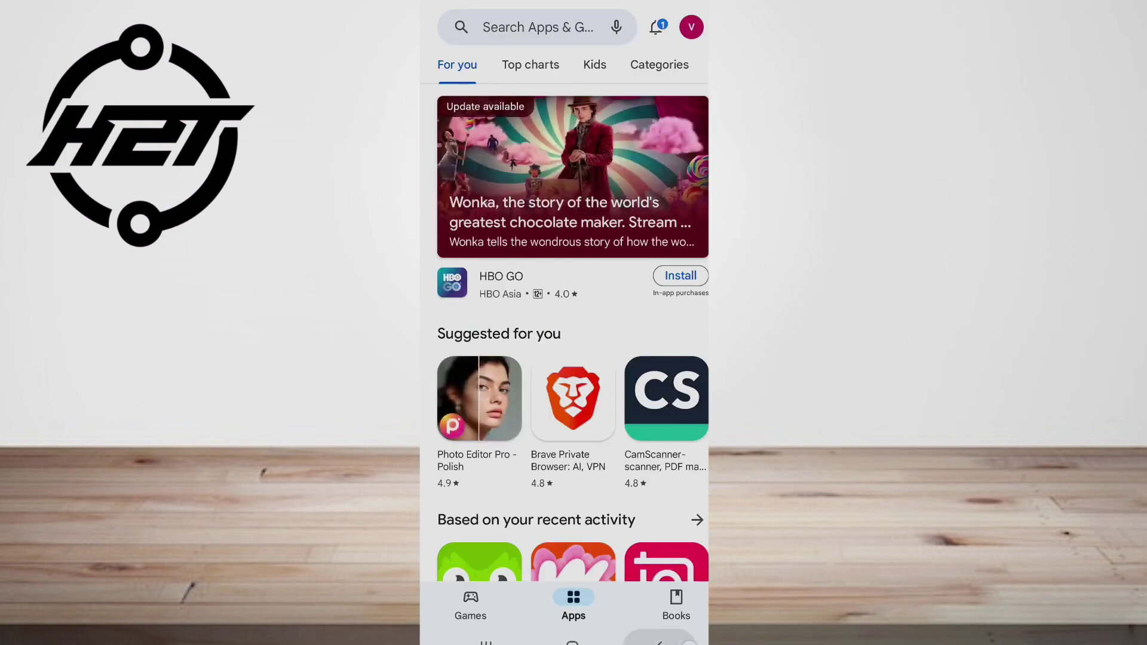
click(659, 641)
- Search the Play Store for 'snapchat', start its update, and return home
click(632, 101)
click(564, 26)
text(sna)
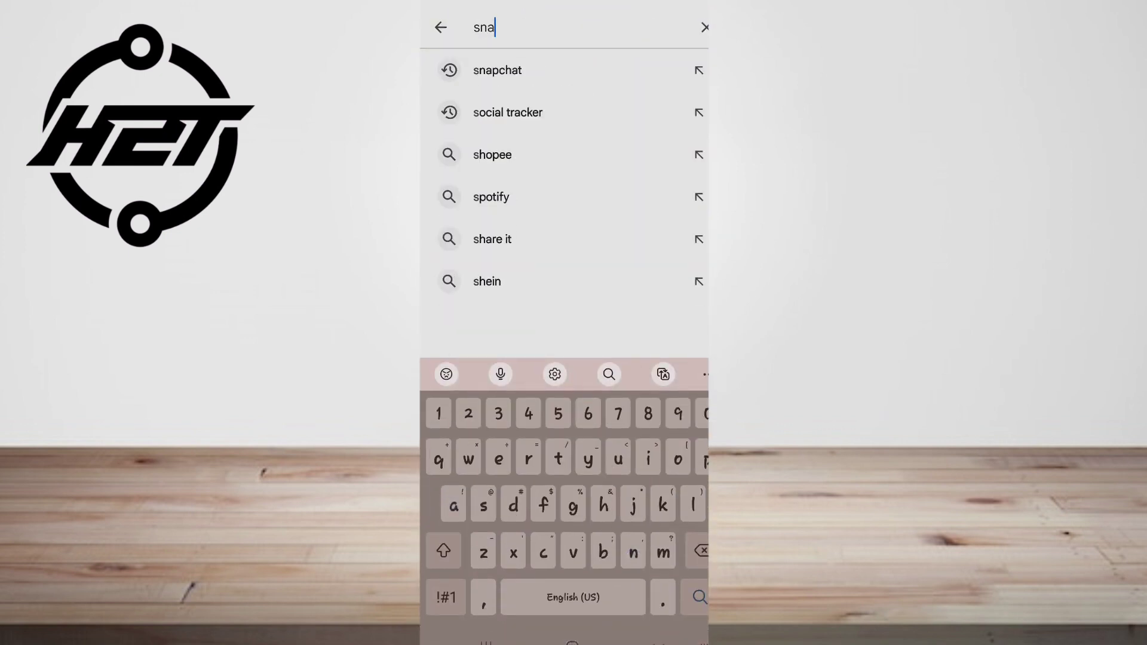
click(498, 72)
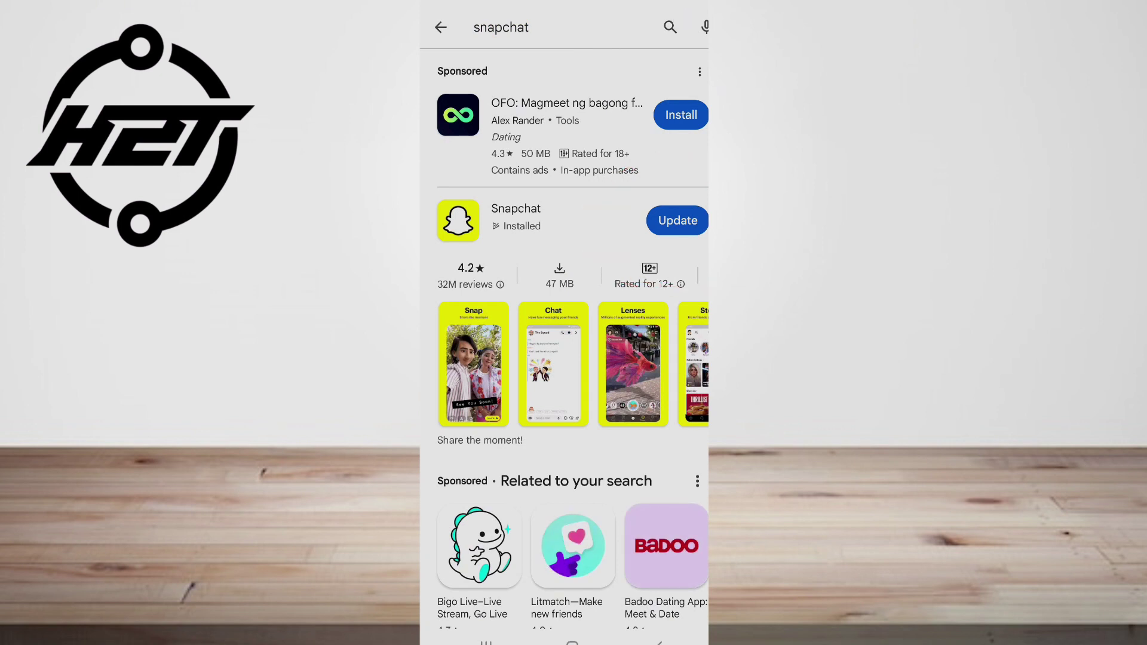
click(677, 221)
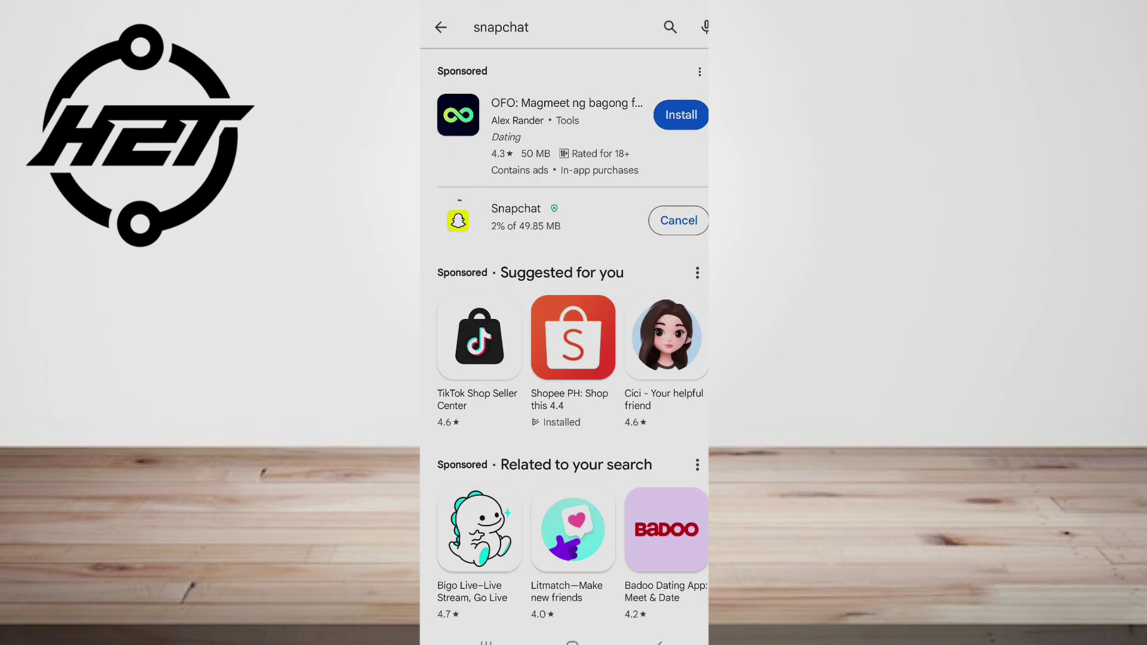
click(572, 641)
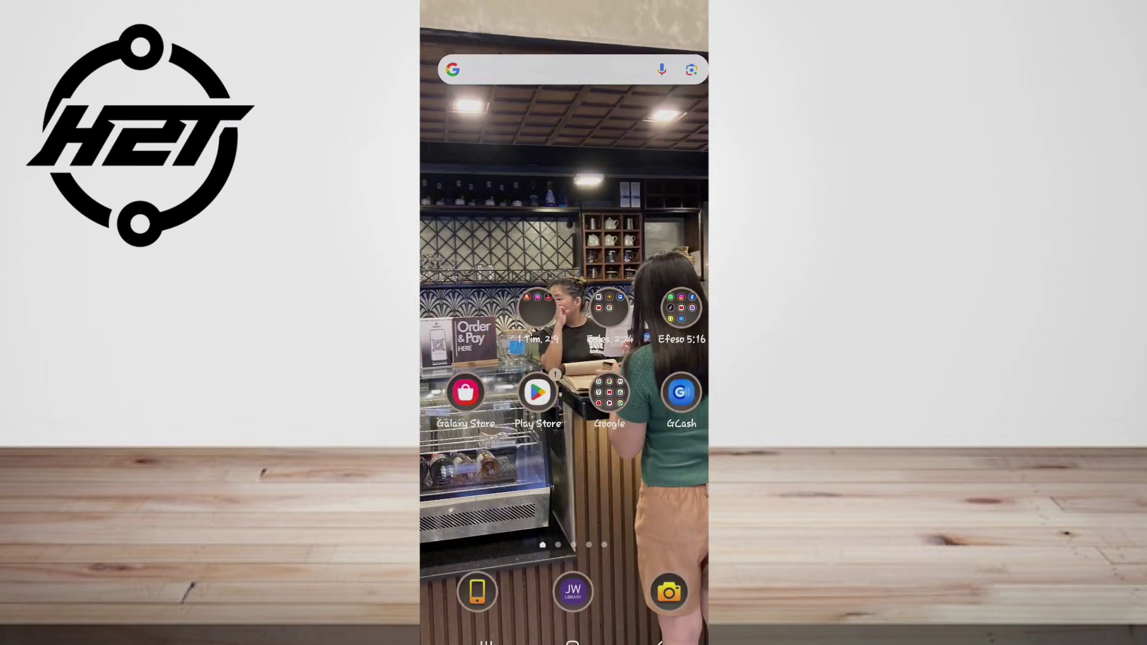
- Launch Snapchat from the Efeso 5:16 folder after checking recent apps
click(681, 307)
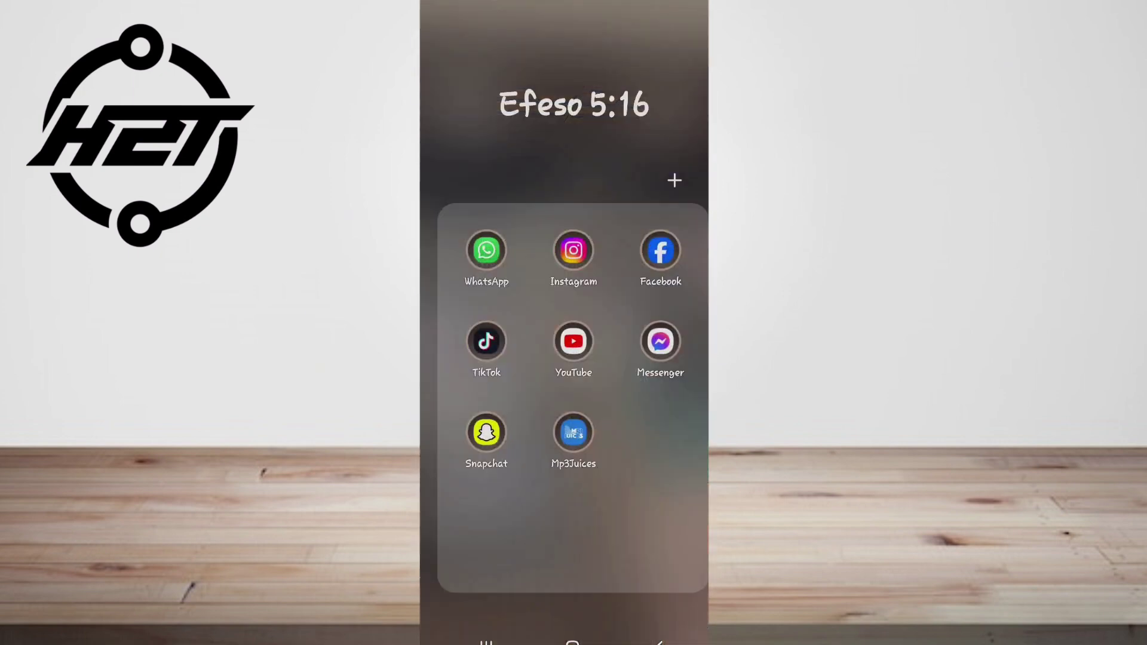
click(572, 641)
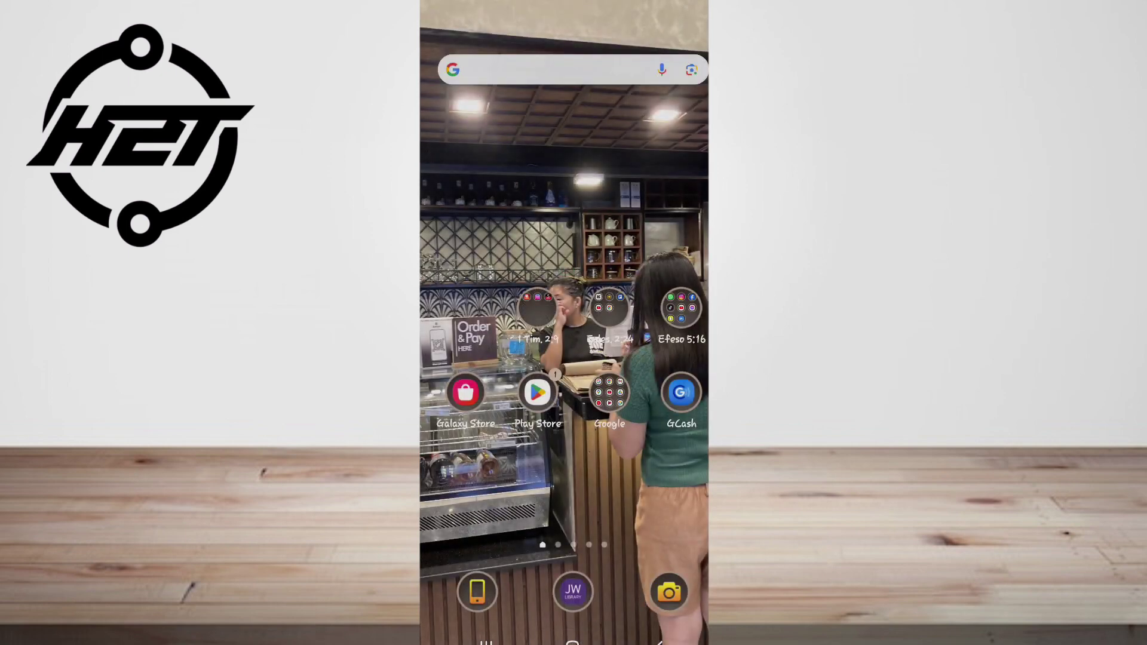
click(485, 641)
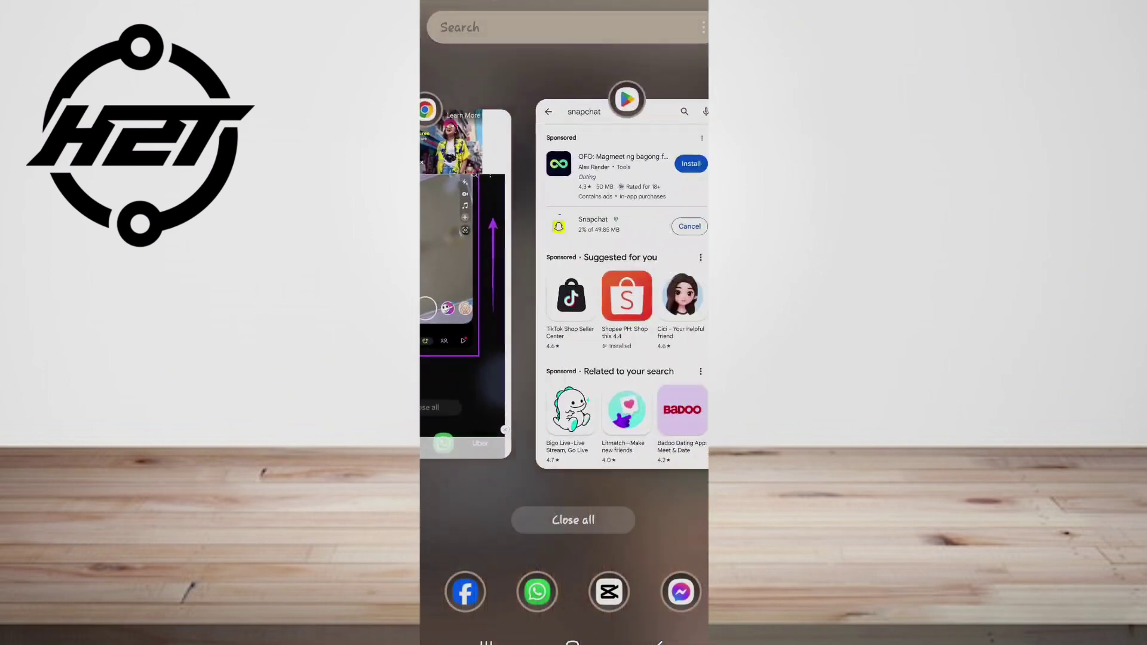
click(572, 641)
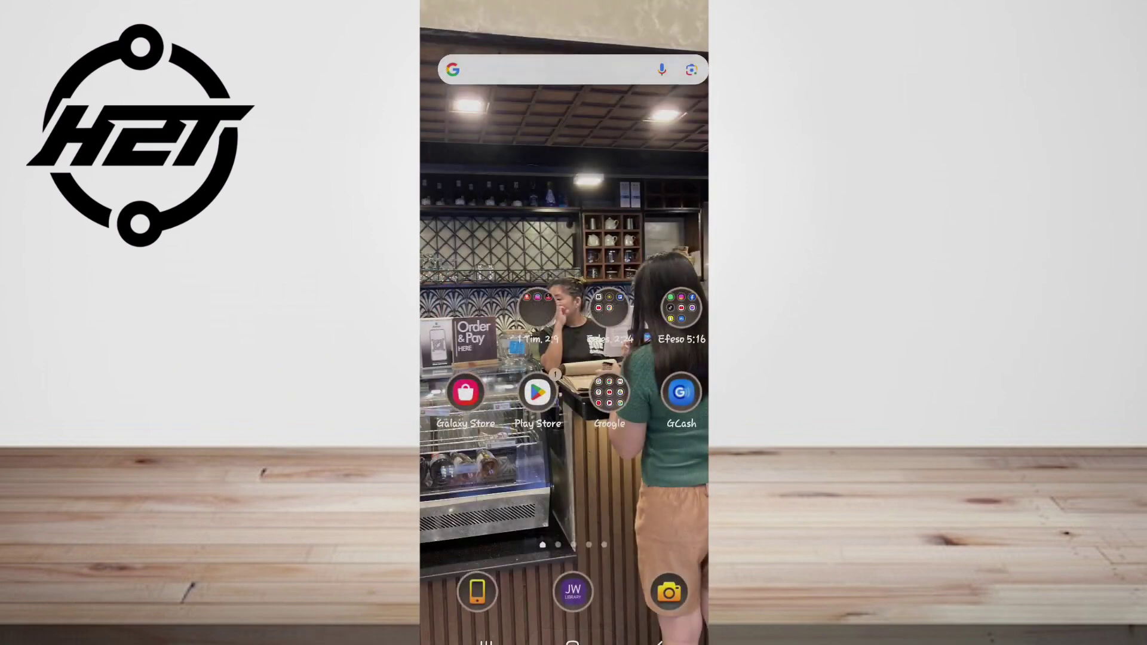
click(679, 308)
click(488, 435)
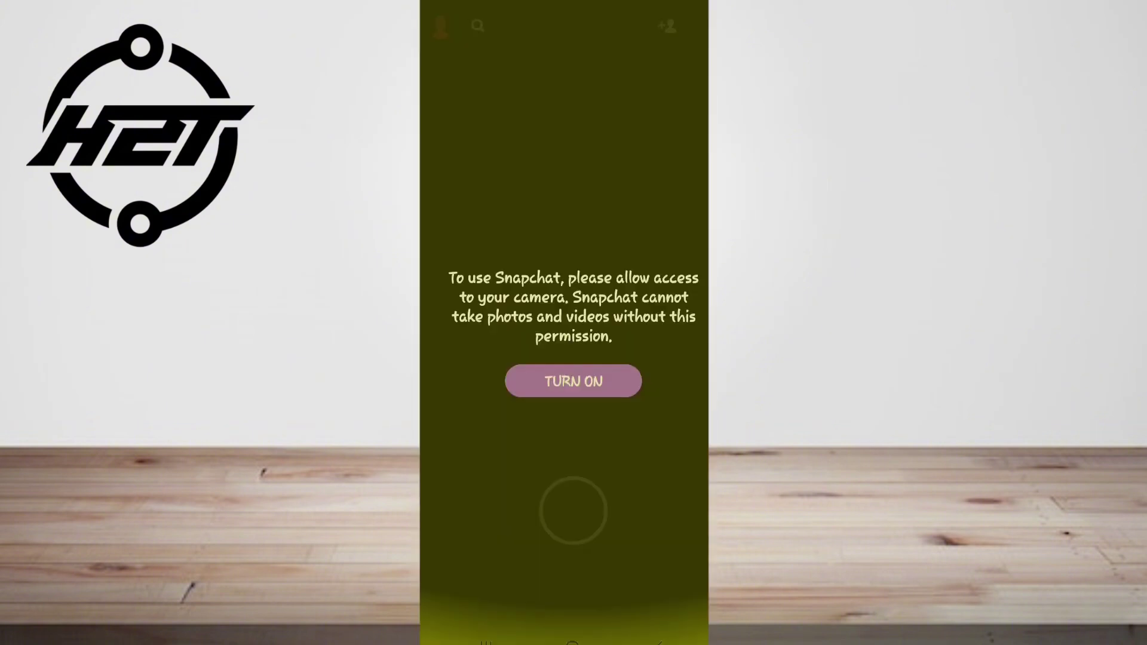
- Dismiss Snapchat from recent apps and move to the next home page
click(571, 641)
click(484, 640)
mouse_move(634, 282)
mouse_down()
mouse_move(615, 207)
mouse_move(632, 205)
mouse_move(597, 380)
mouse_move(622, 184)
mouse_move(637, 238)
mouse_move(607, 382)
mouse_move(691, 136)
mouse_up()
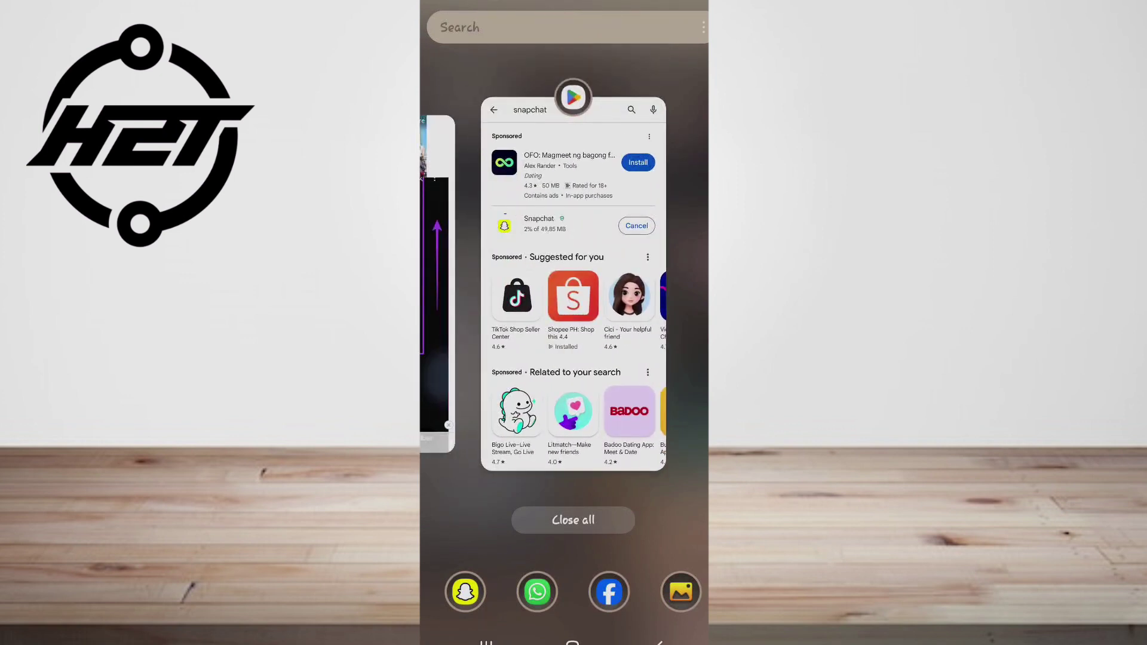
click(573, 520)
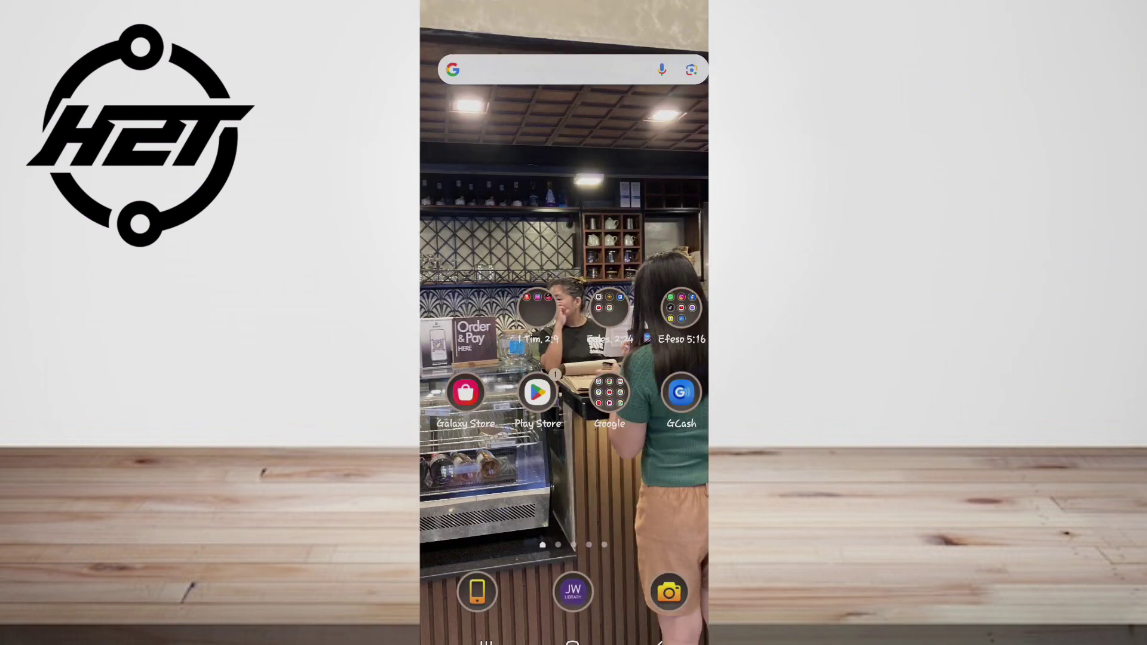
drag(663, 466, 484, 466)
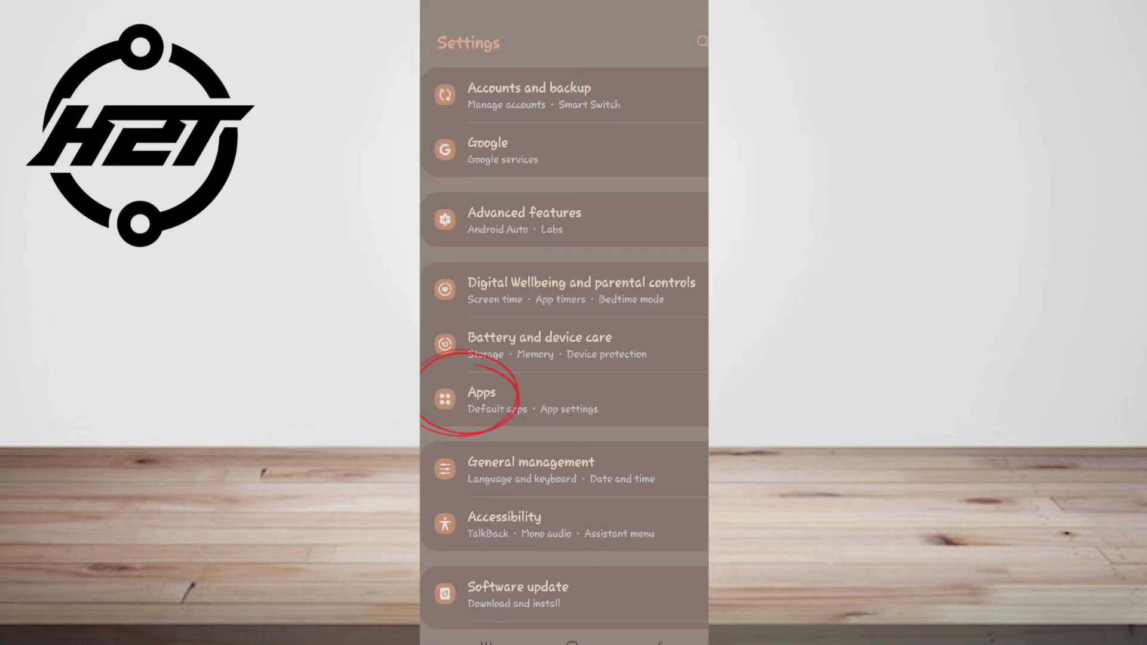
- Find Snapchat under Settings > Apps, open its App info, then return home
click(549, 402)
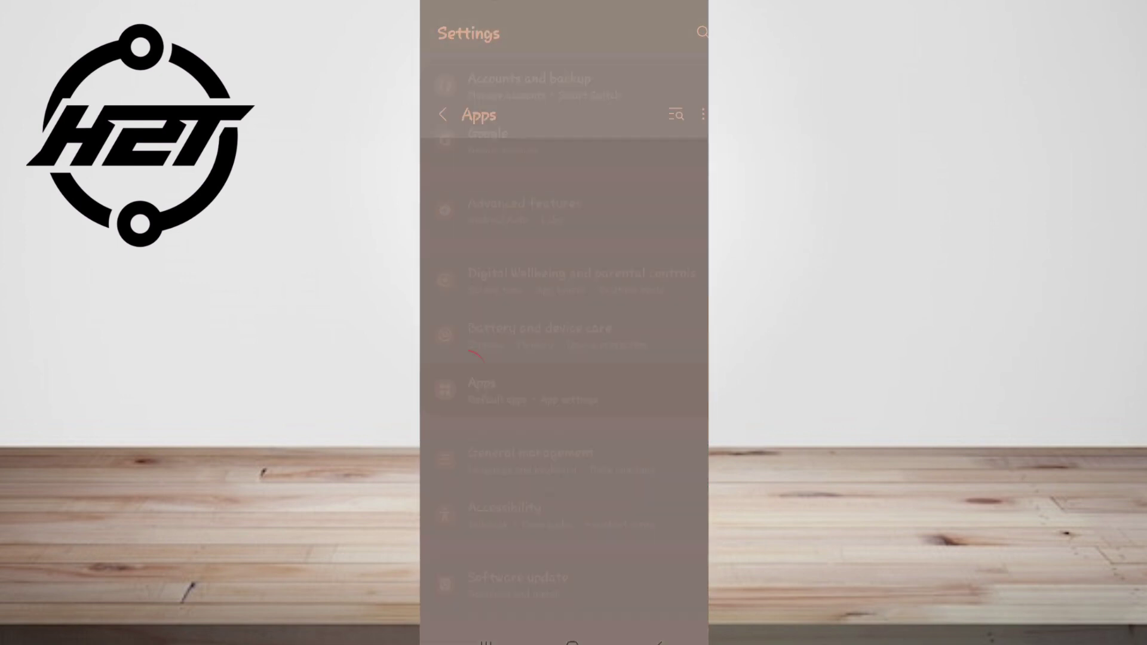
click(675, 42)
text(sn)
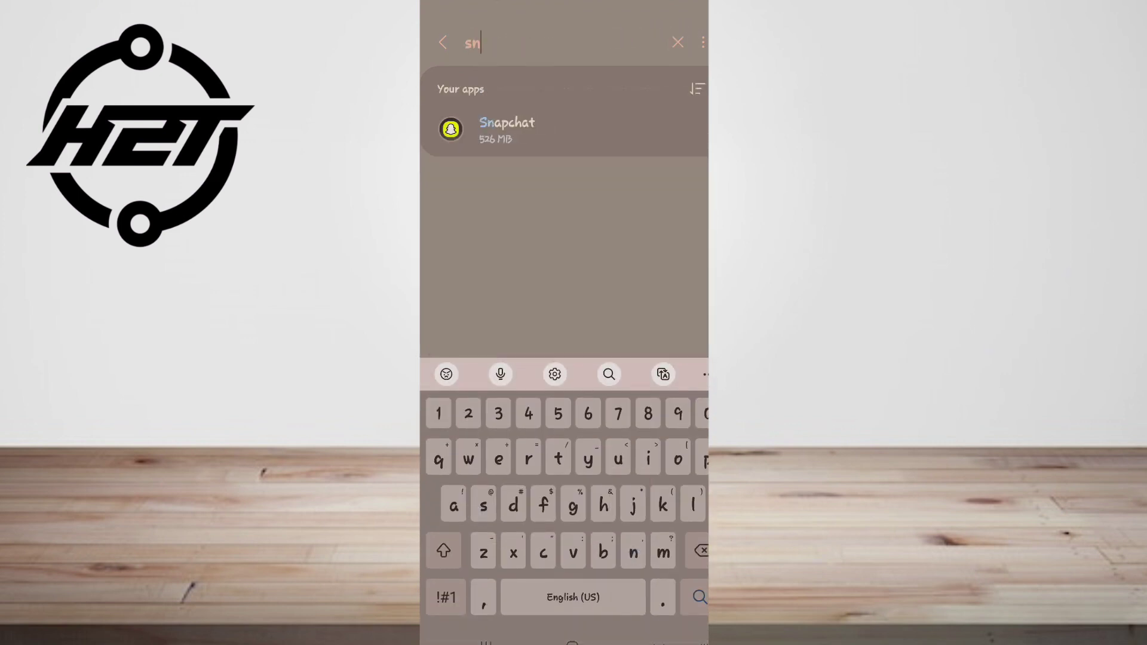
click(569, 130)
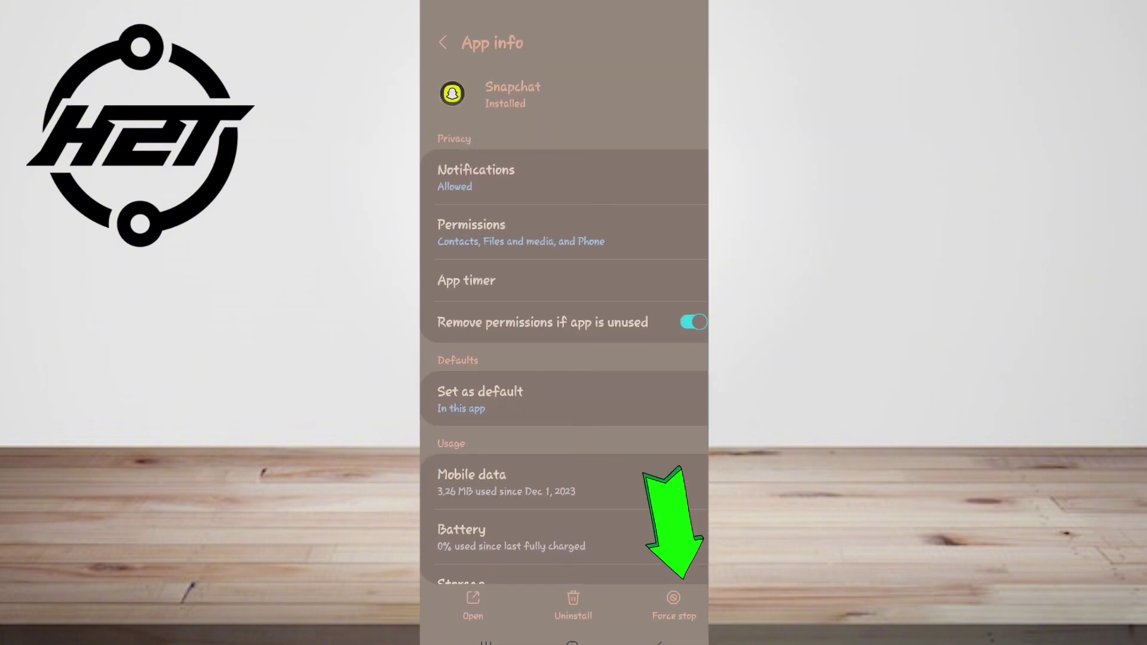
click(606, 26)
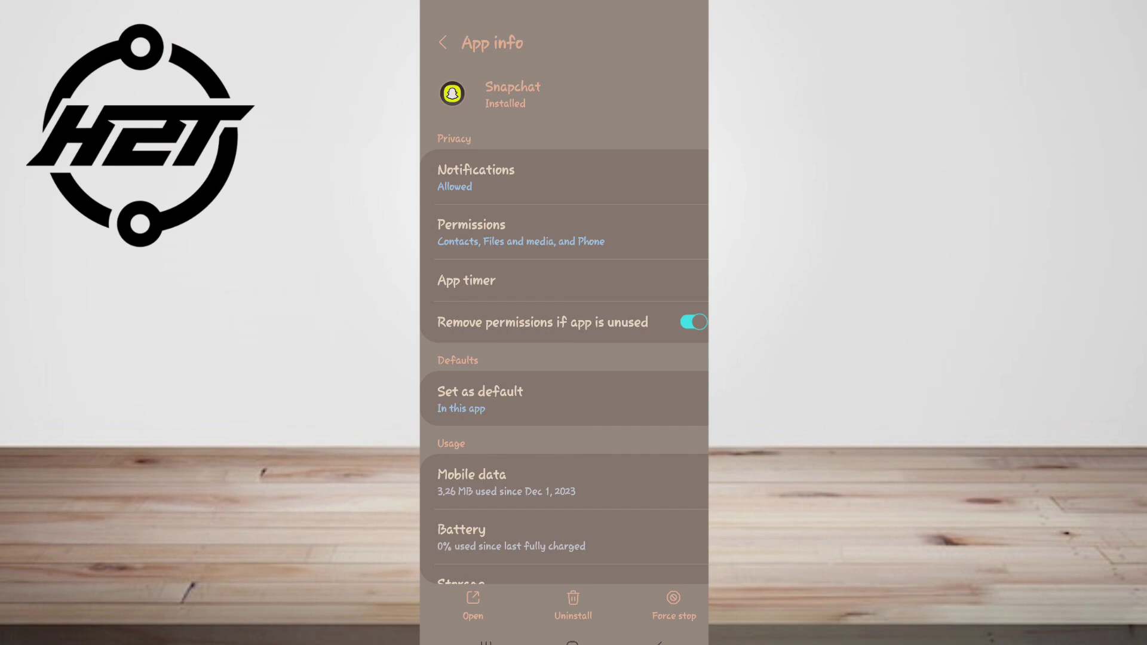
key(super)
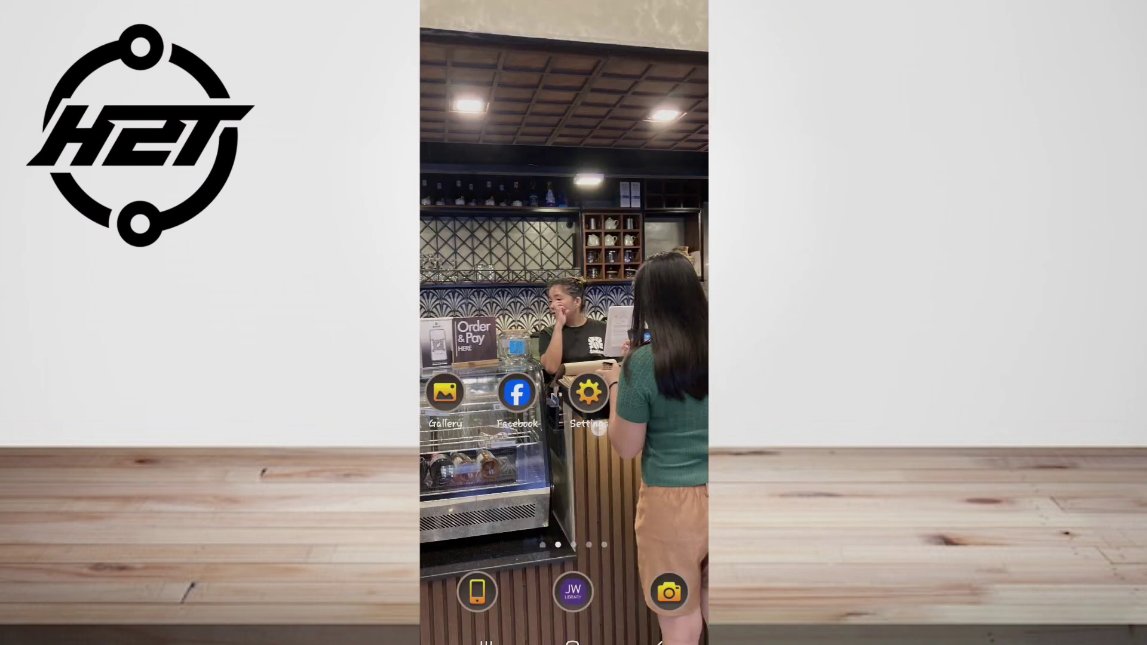
- Launch Snapchat from the Efeso 5:16 folder and show its Chat list
drag(655, 396, 703, 395)
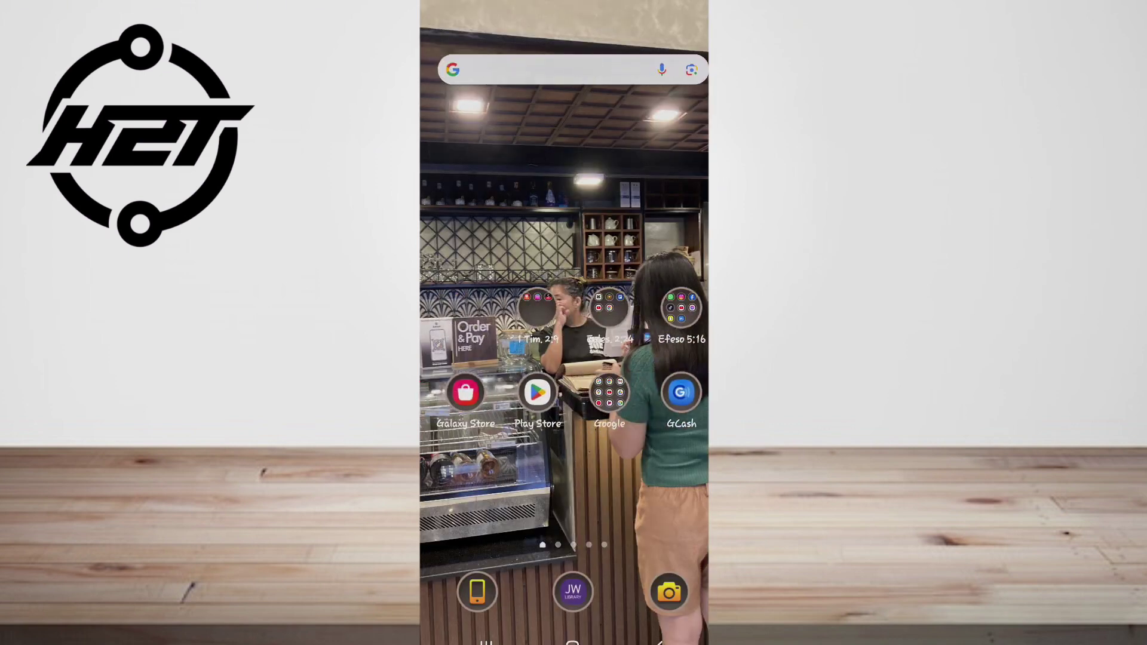
click(682, 307)
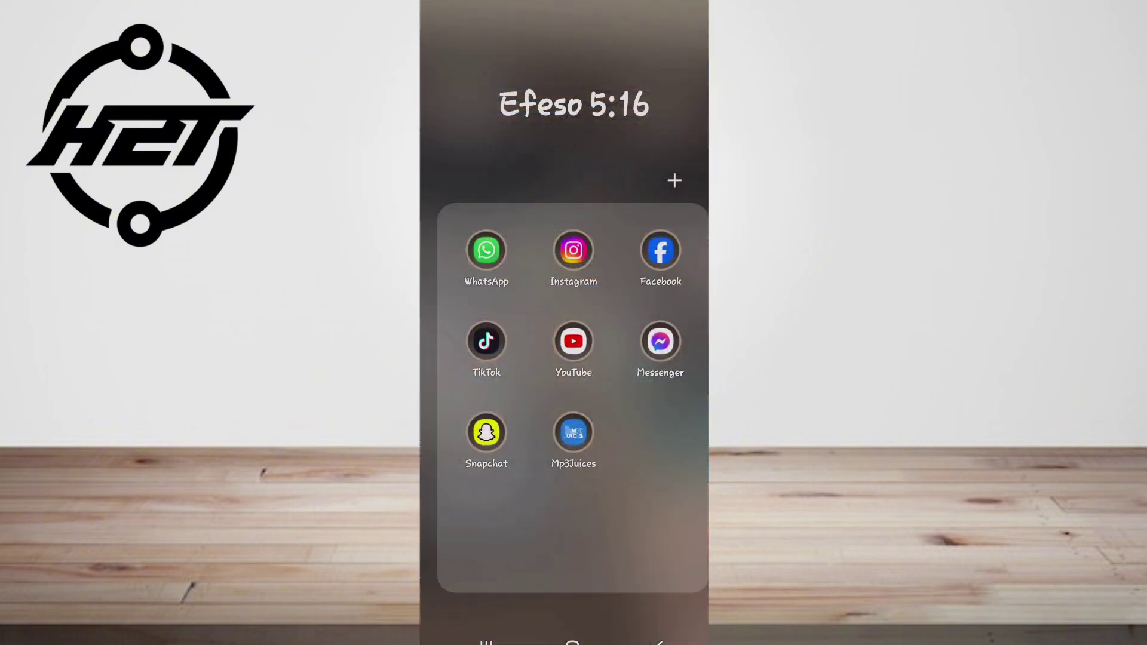
click(485, 432)
click(485, 433)
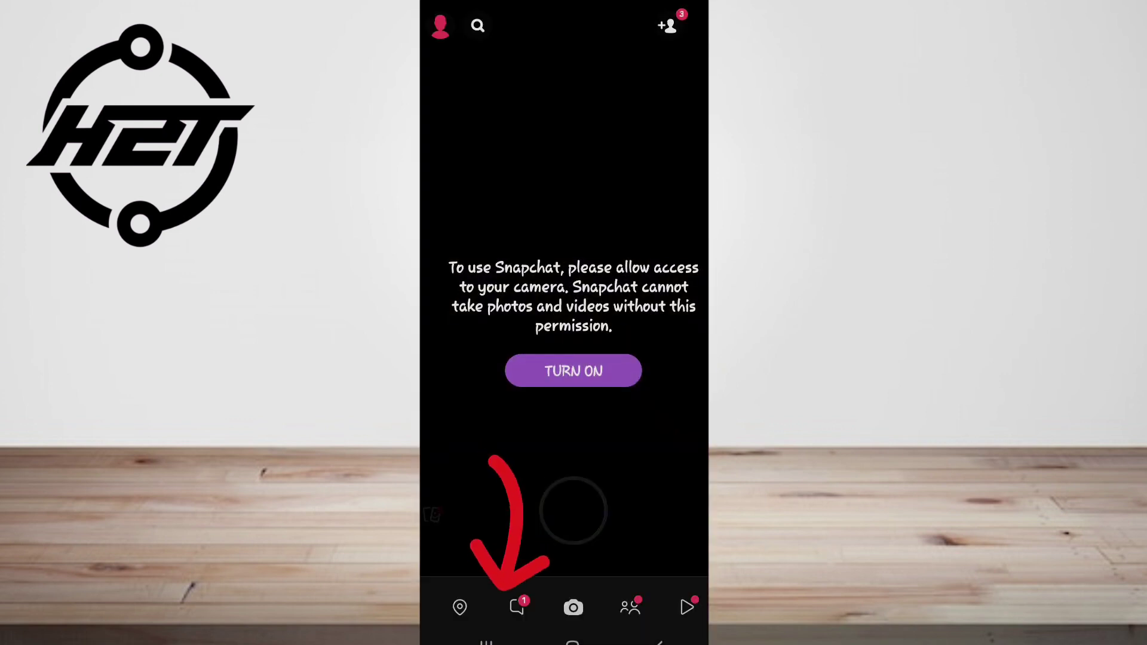
click(518, 607)
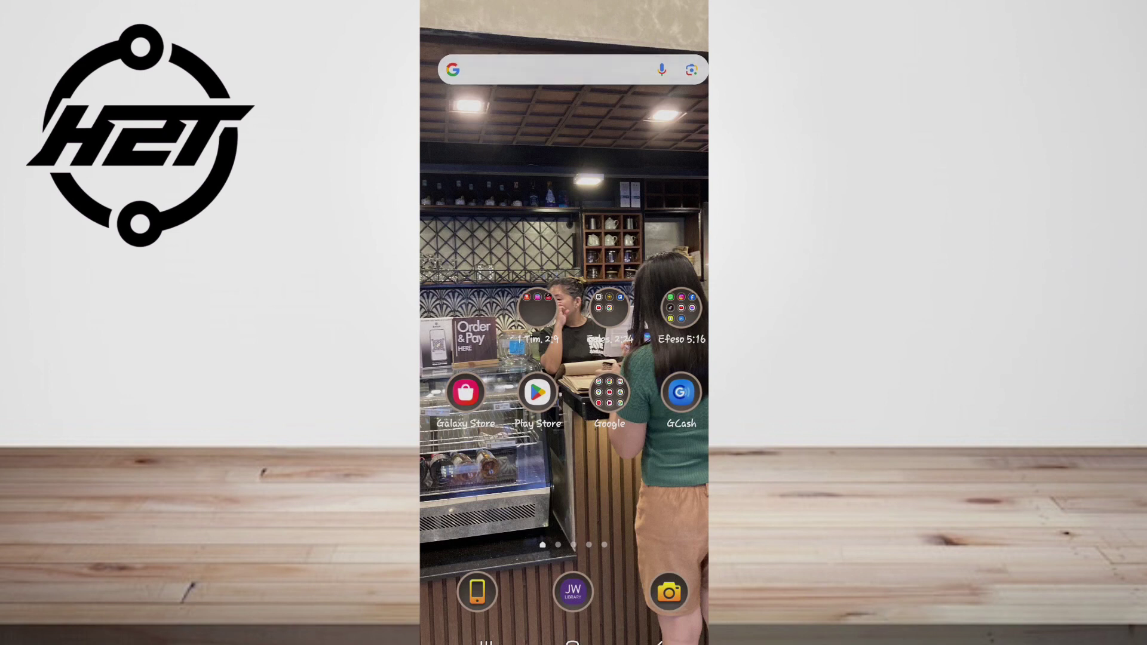
- Open Snapchat's App info in Settings and view its storage details
drag(645, 448, 466, 448)
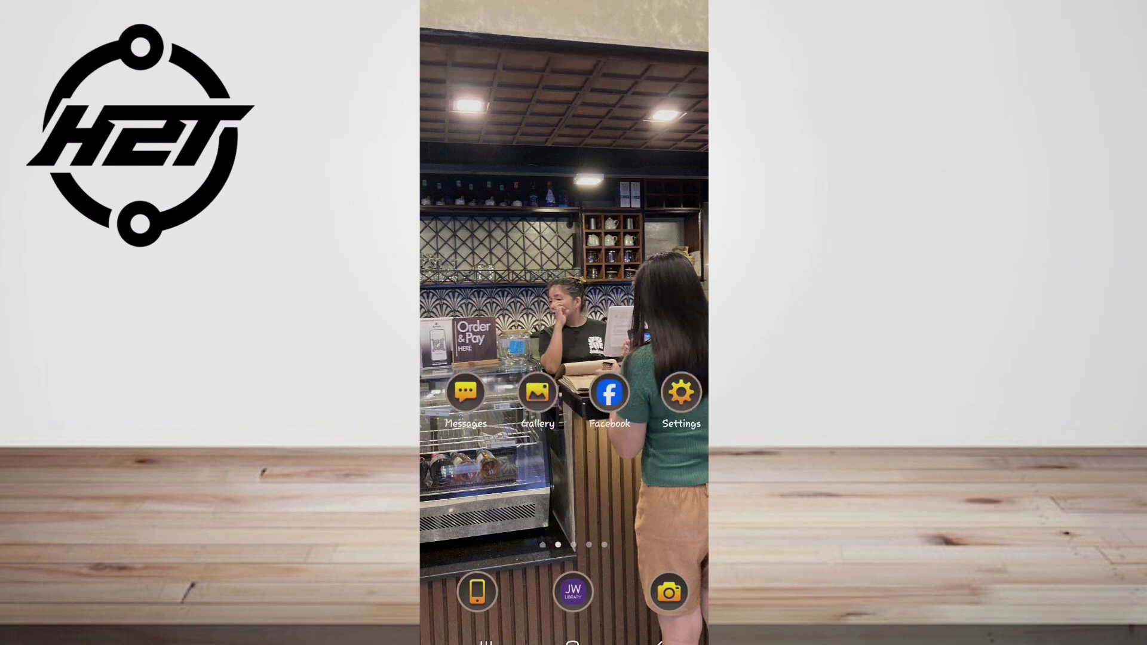
click(693, 398)
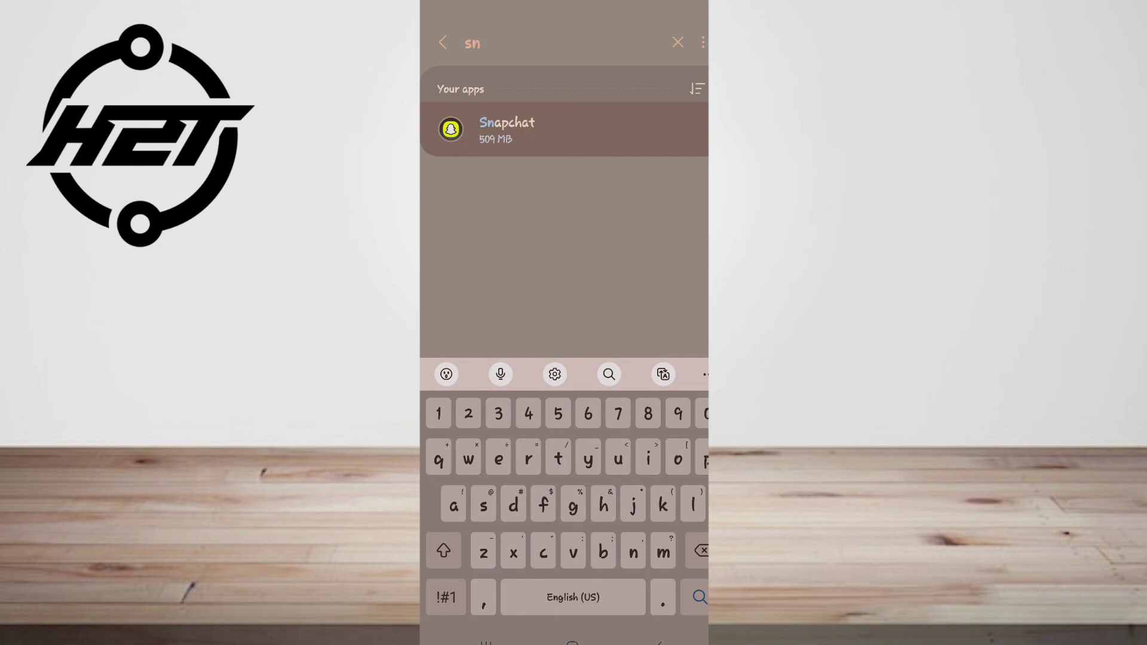
click(506, 130)
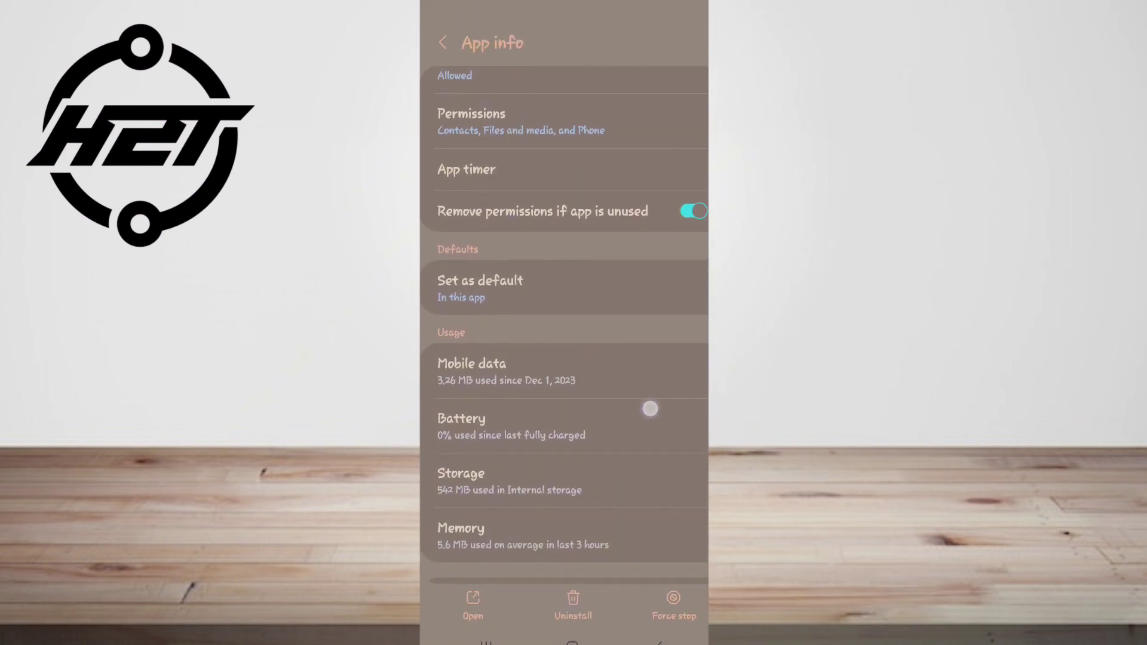
drag(618, 529, 651, 388)
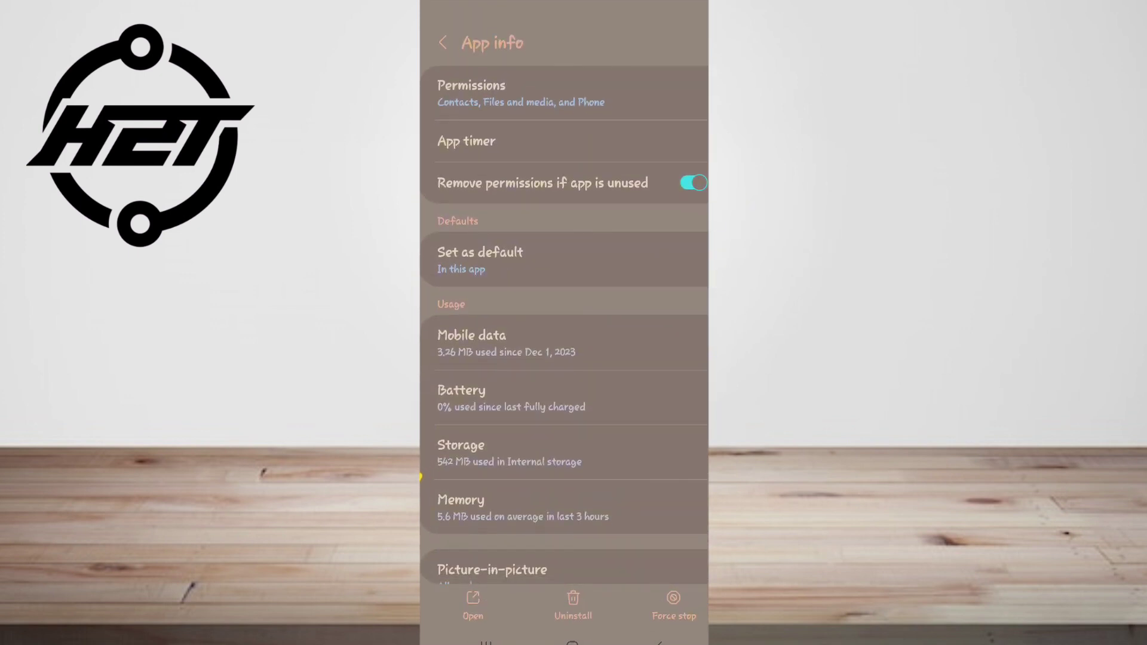
click(579, 460)
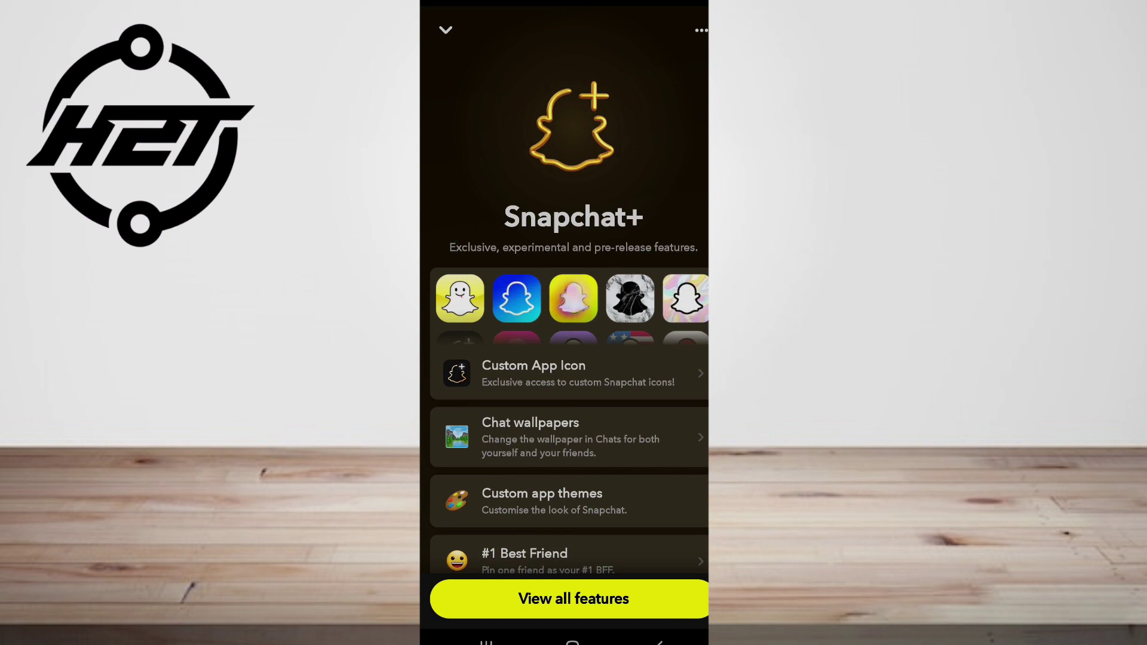
click(573, 599)
scroll(569, 338, down, 5)
scroll(569, 338, down, 3)
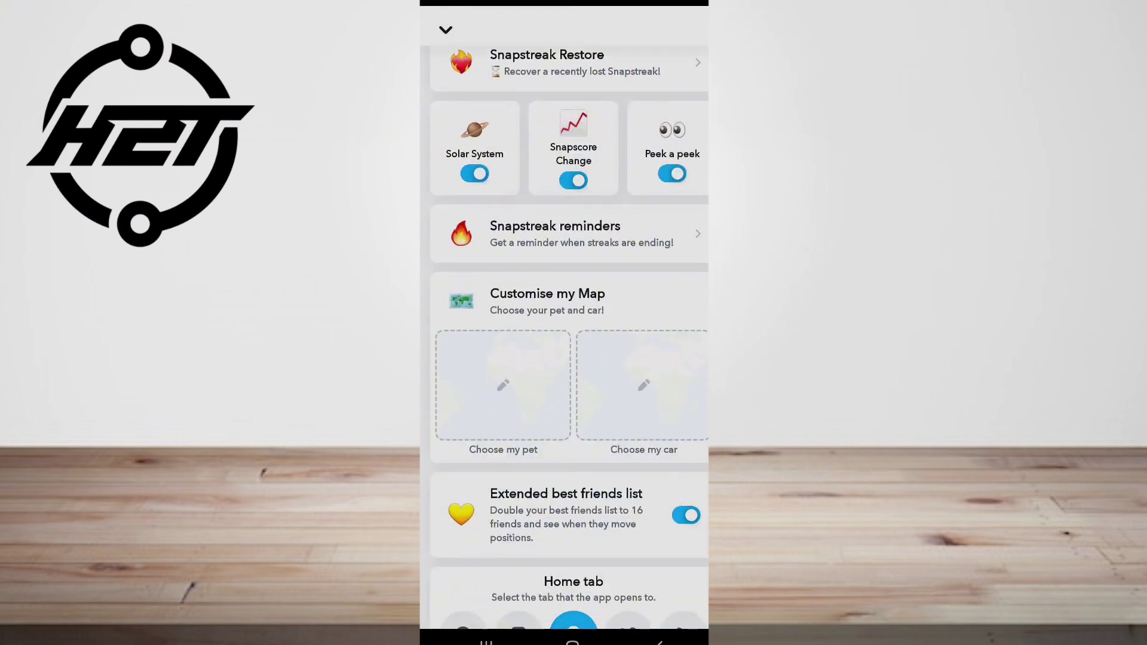
scroll(569, 338, down, 4)
scroll(568, 338, down, 4)
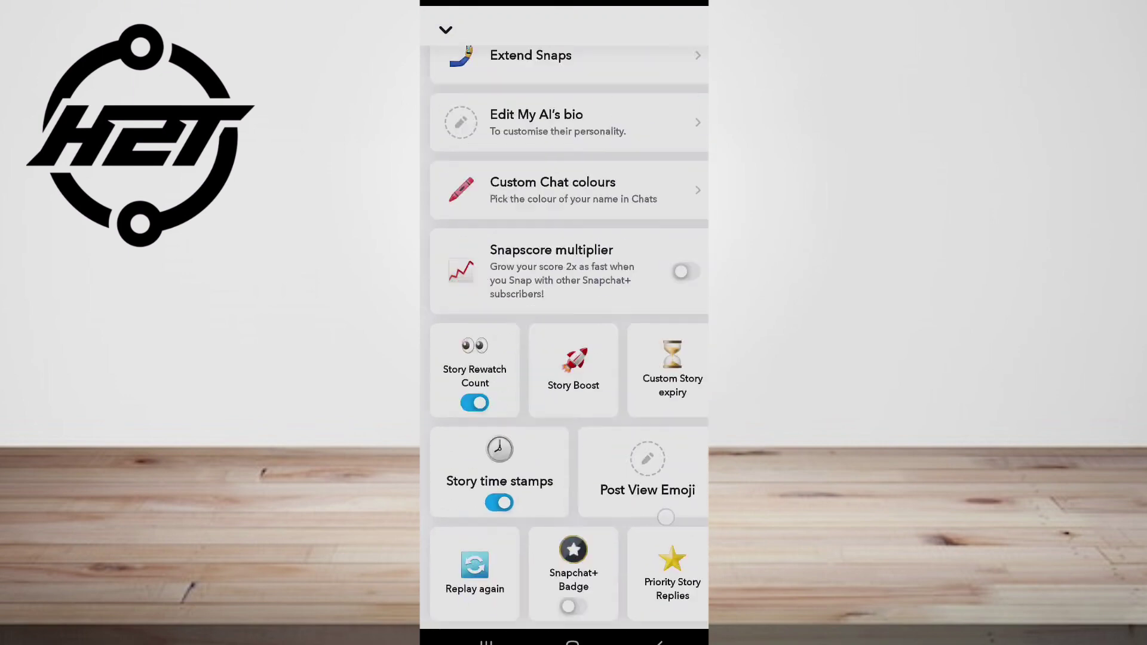
scroll(569, 338, down, 6)
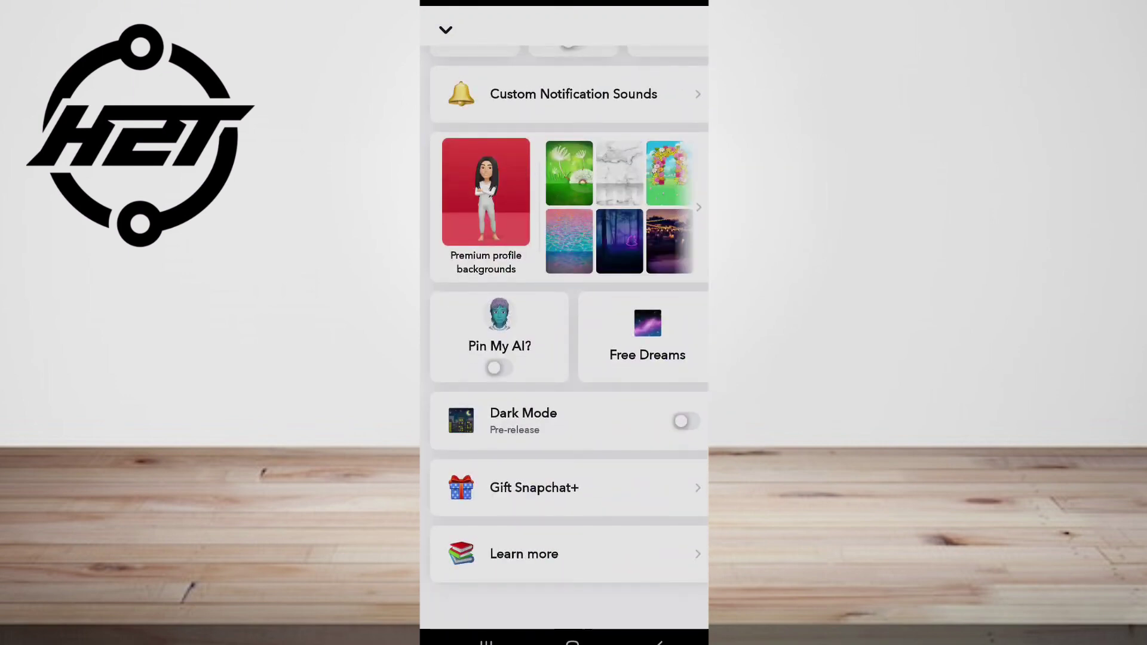
click(446, 30)
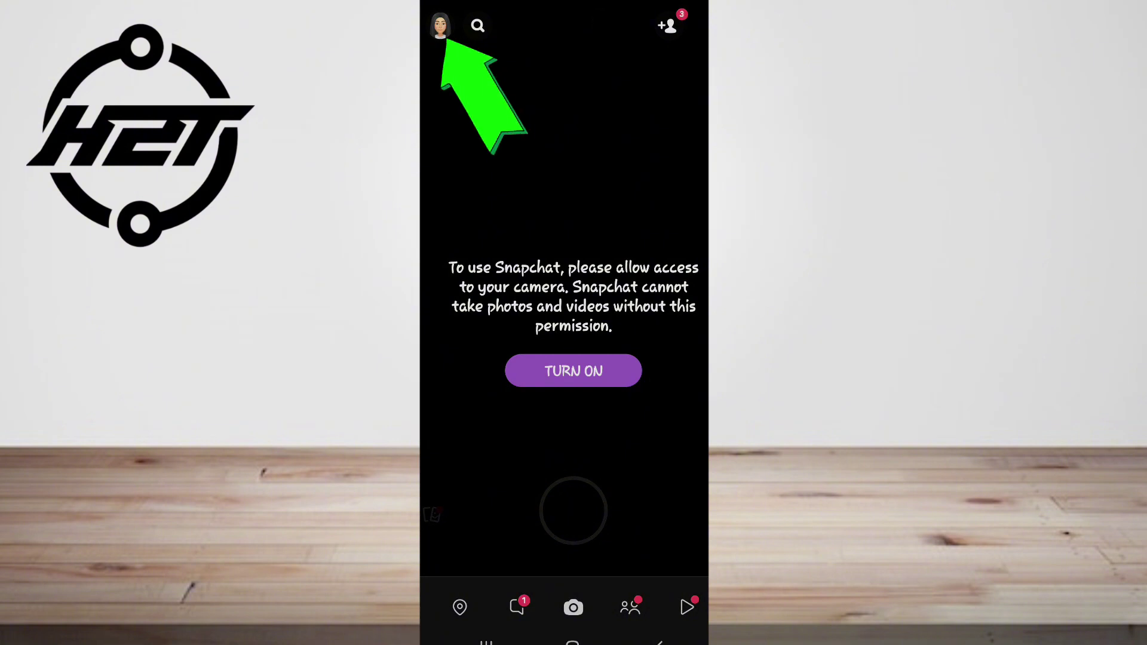
- Go from your profile to Snapchat's settings and choose I Need Help
click(440, 25)
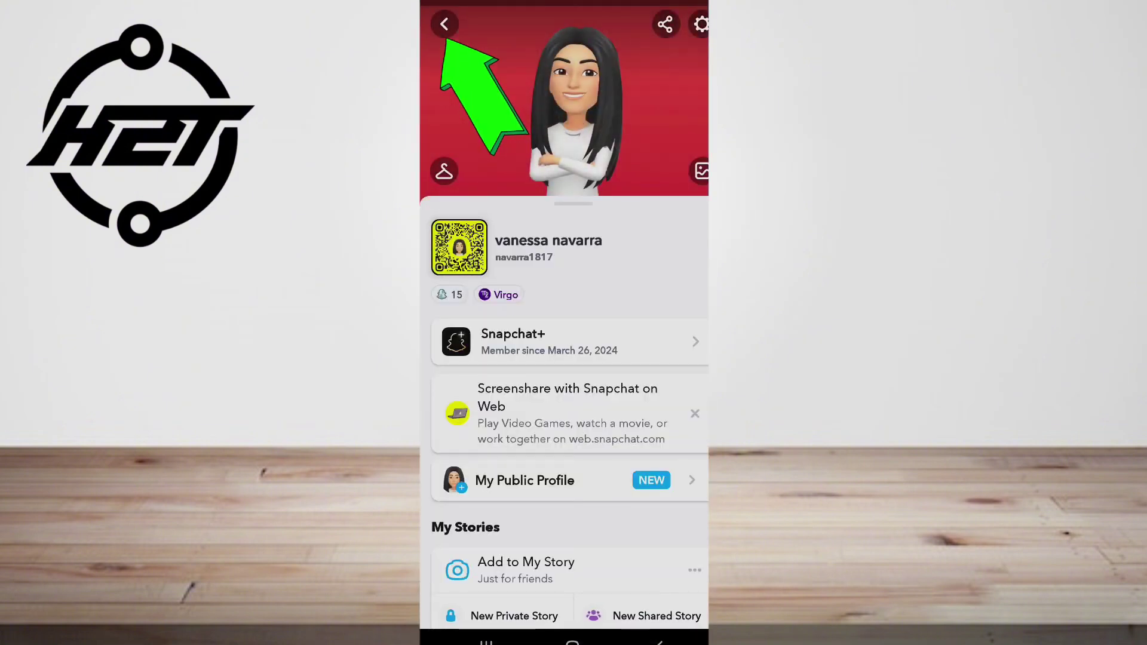
click(701, 25)
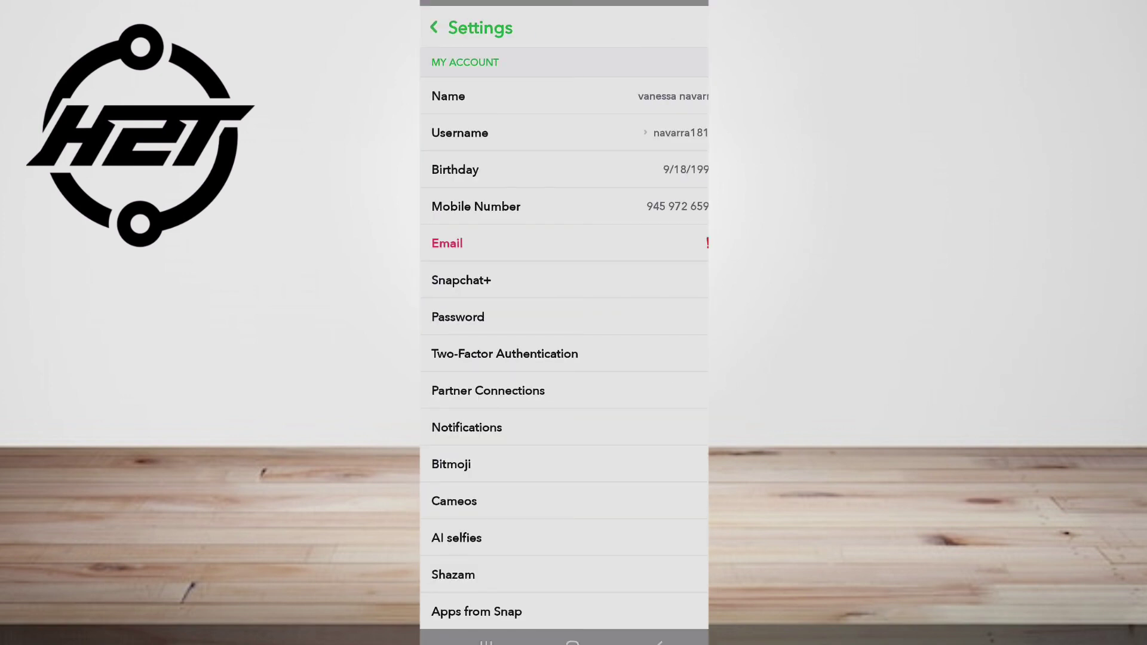
scroll(564, 359, down, 10)
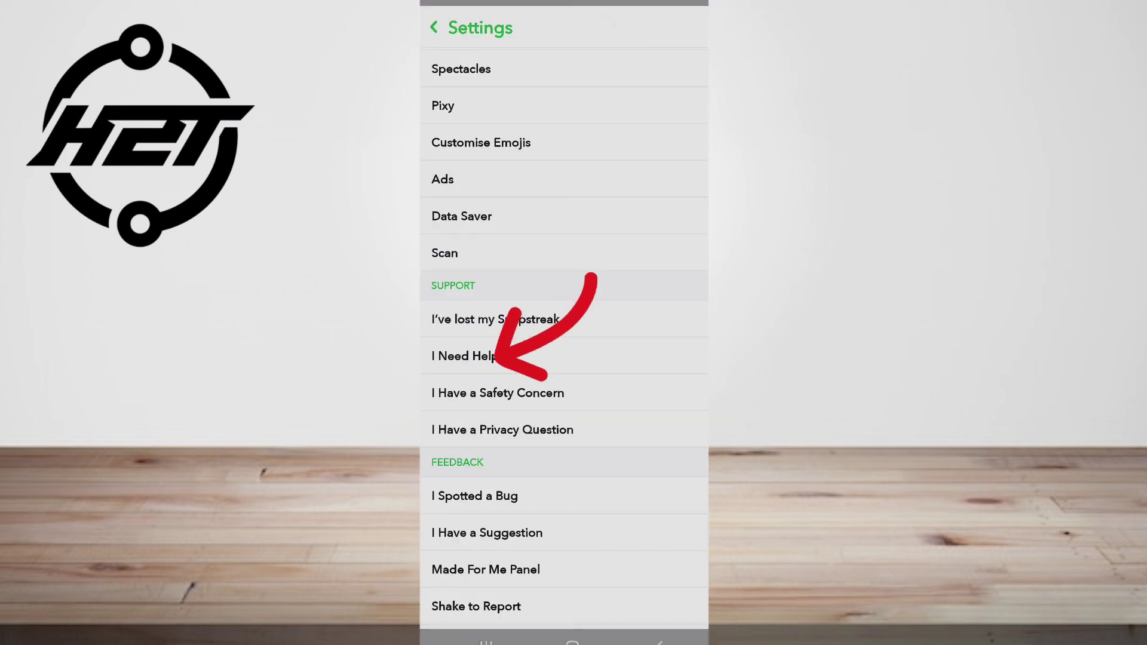
click(534, 358)
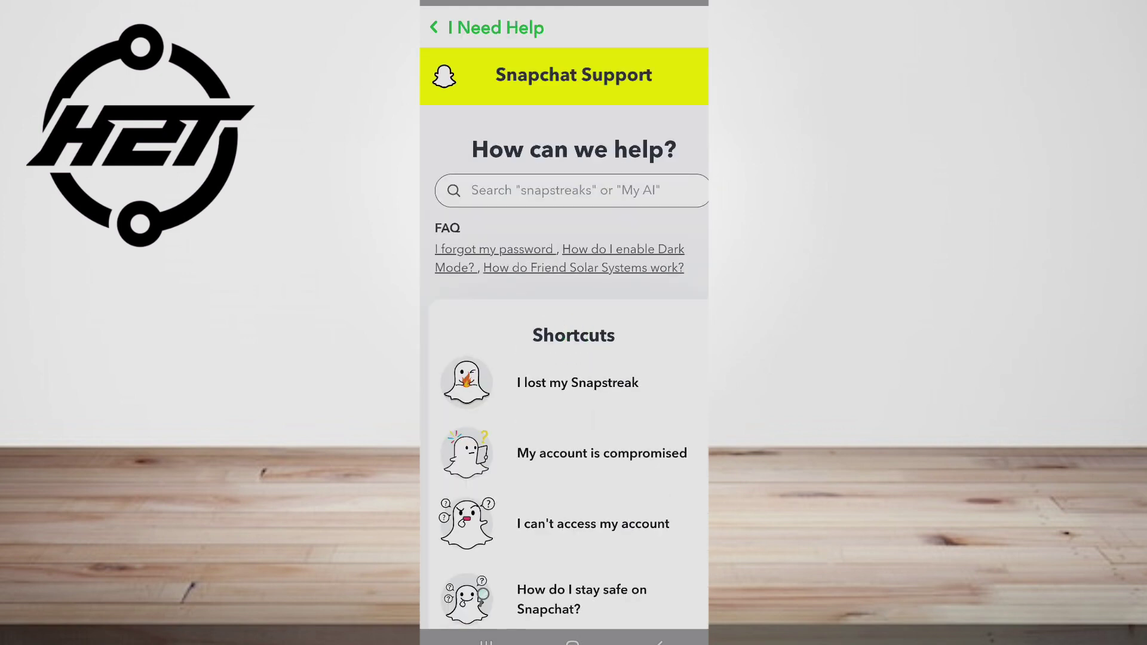
scroll(678, 499, down, 15)
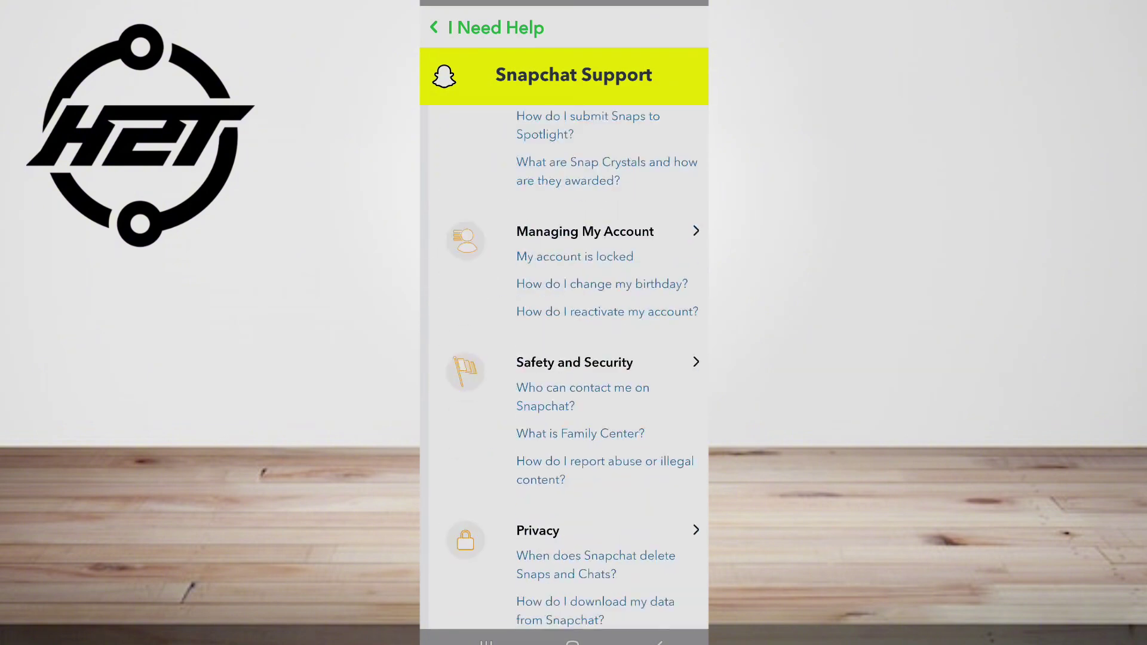